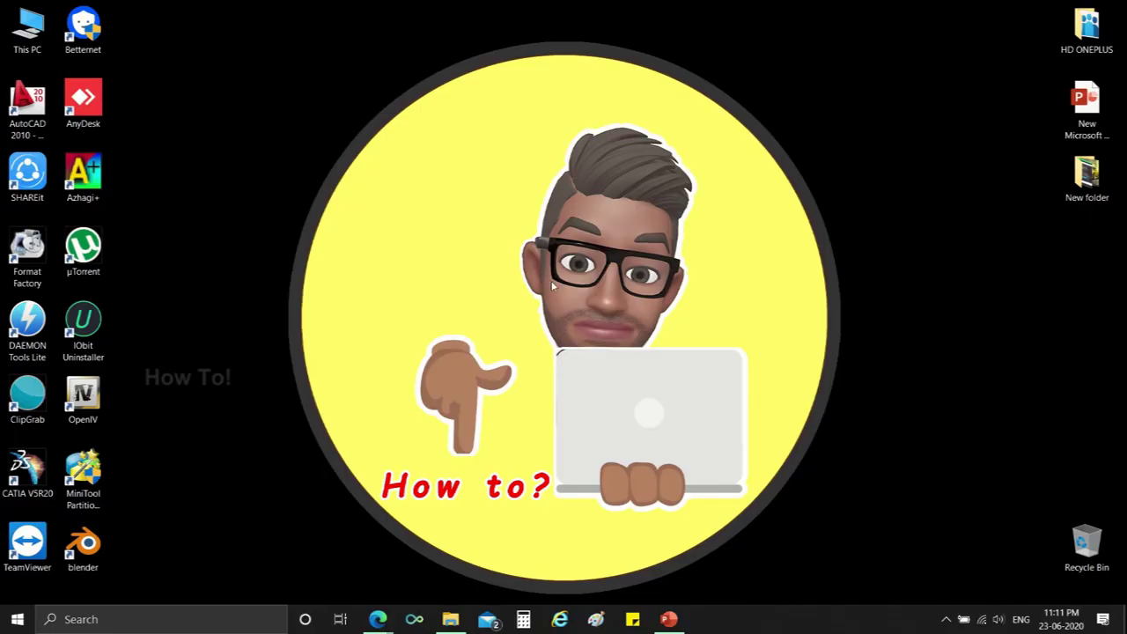
Open a new maximized Microsoft Edge window and enter alicevision.org in the address bar.
right_click(544, 273)
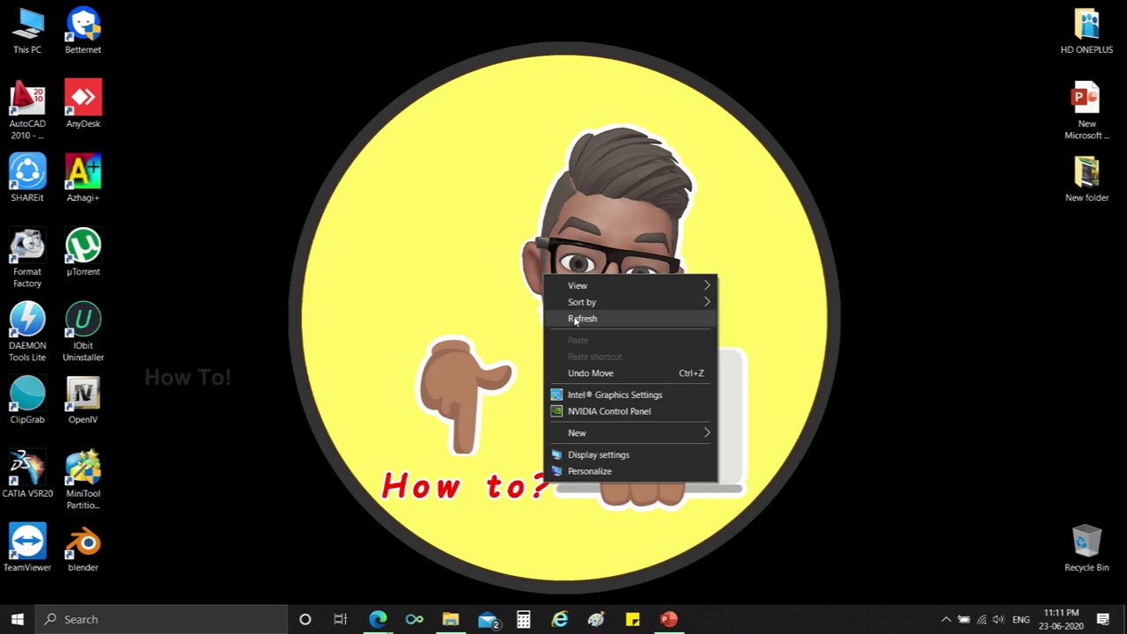
key(Escape)
right_click(376, 619)
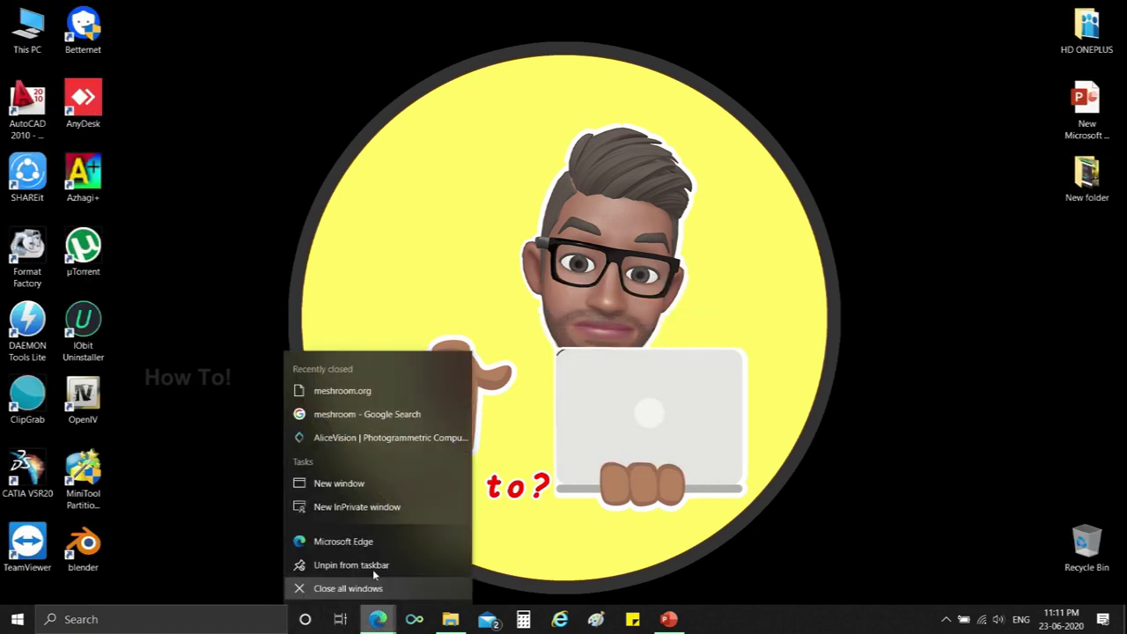
click(343, 540)
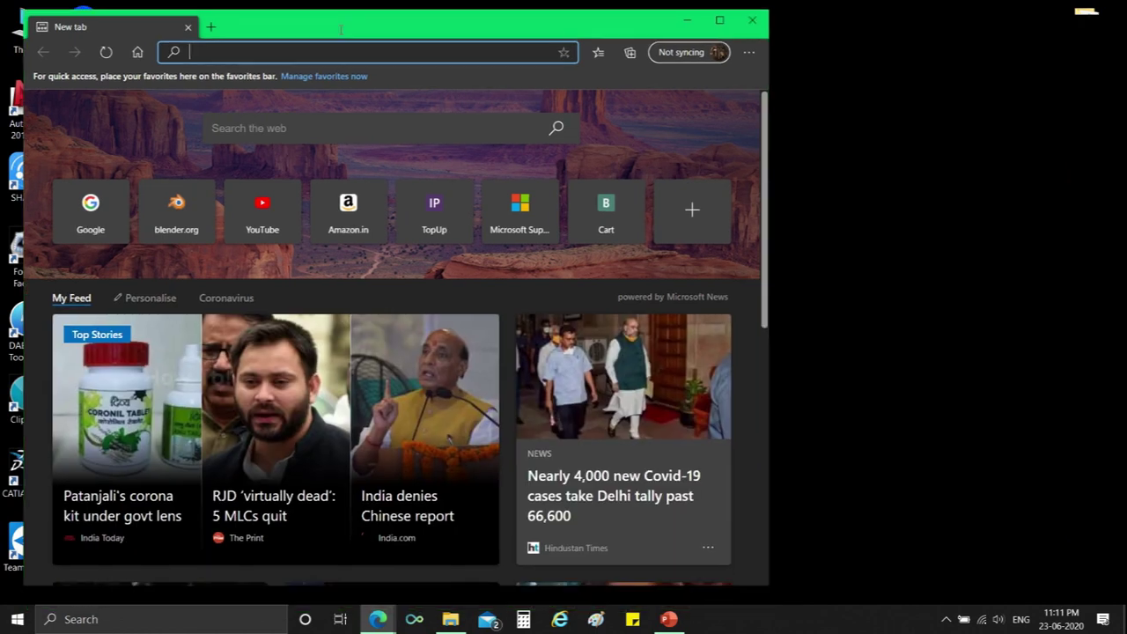
double_click(340, 29)
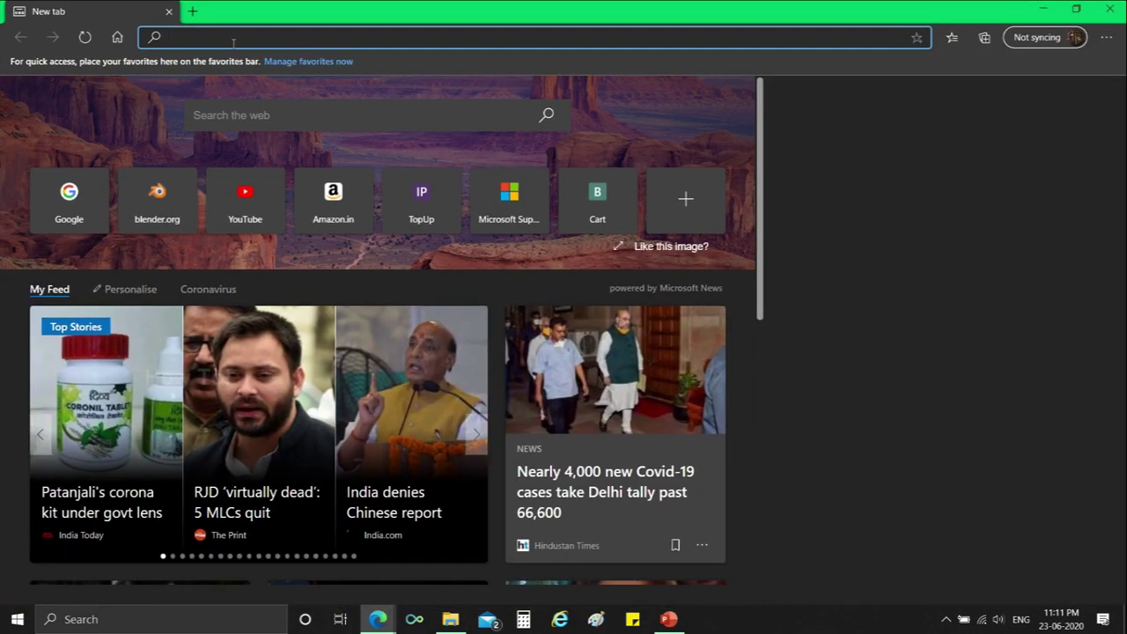
text(alice)
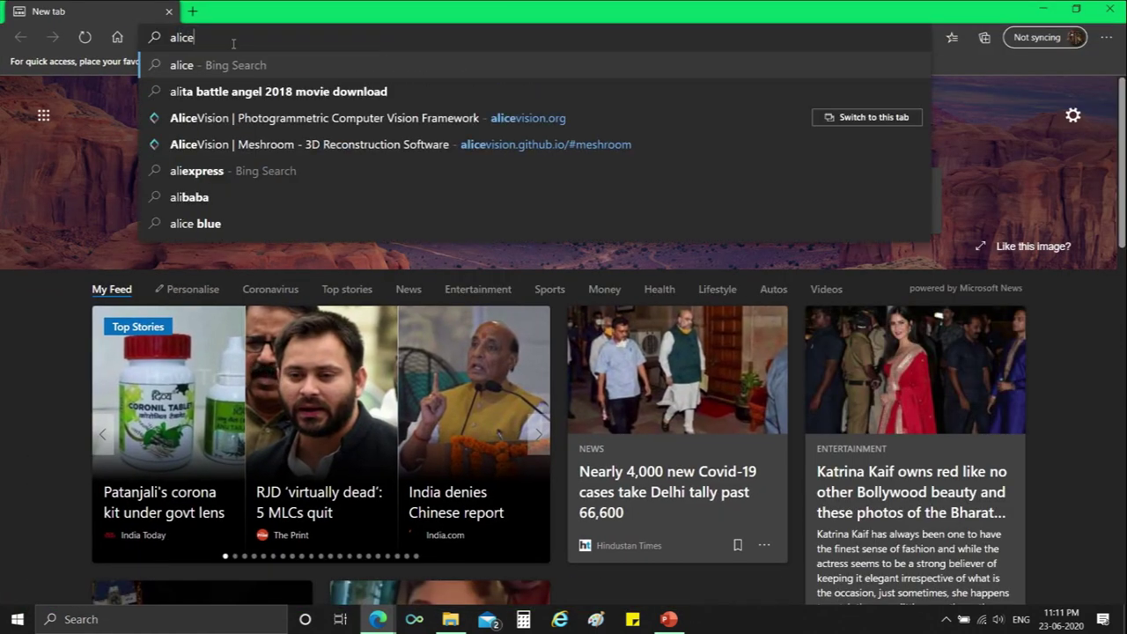
text(visio)
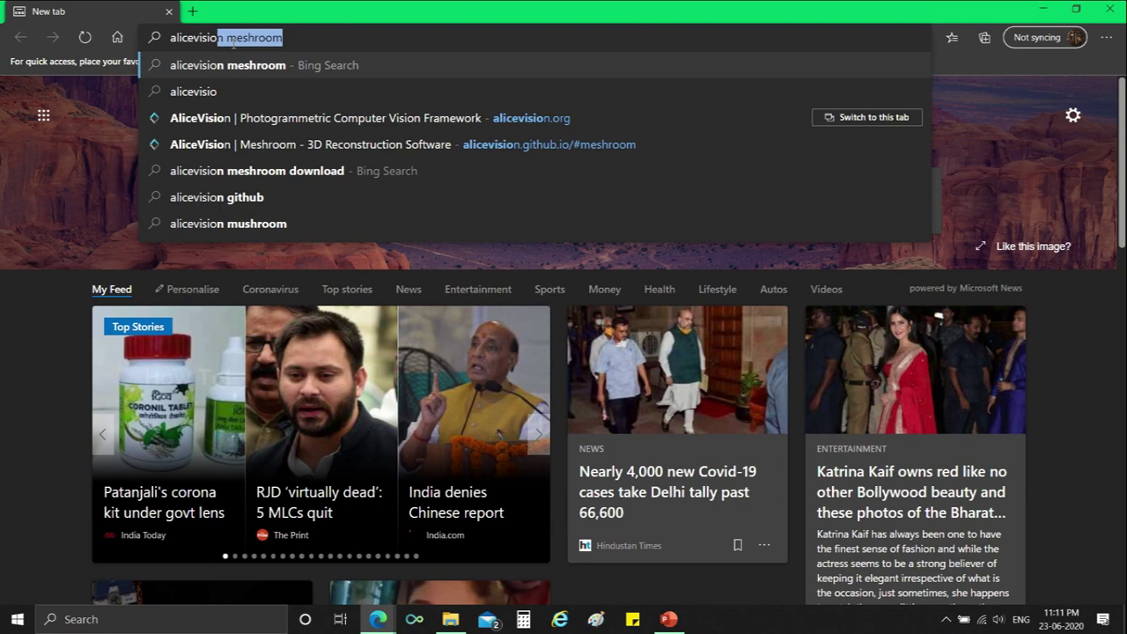
text(n.org)
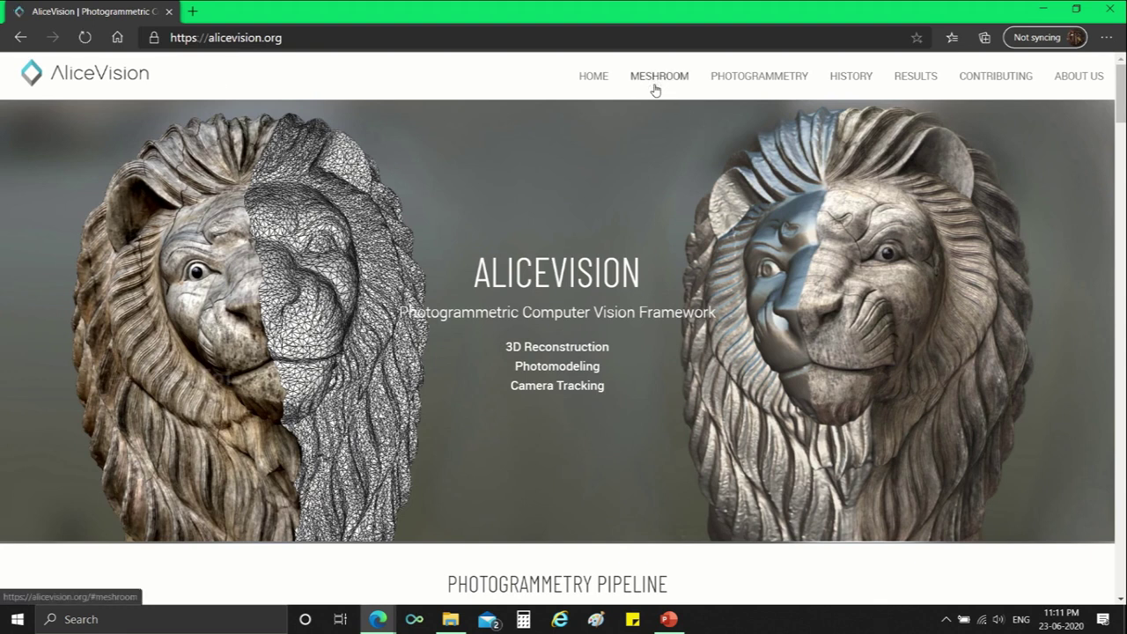
Go to the MESHROOM section of the AliceVision site and scroll down toward its download link.
click(656, 85)
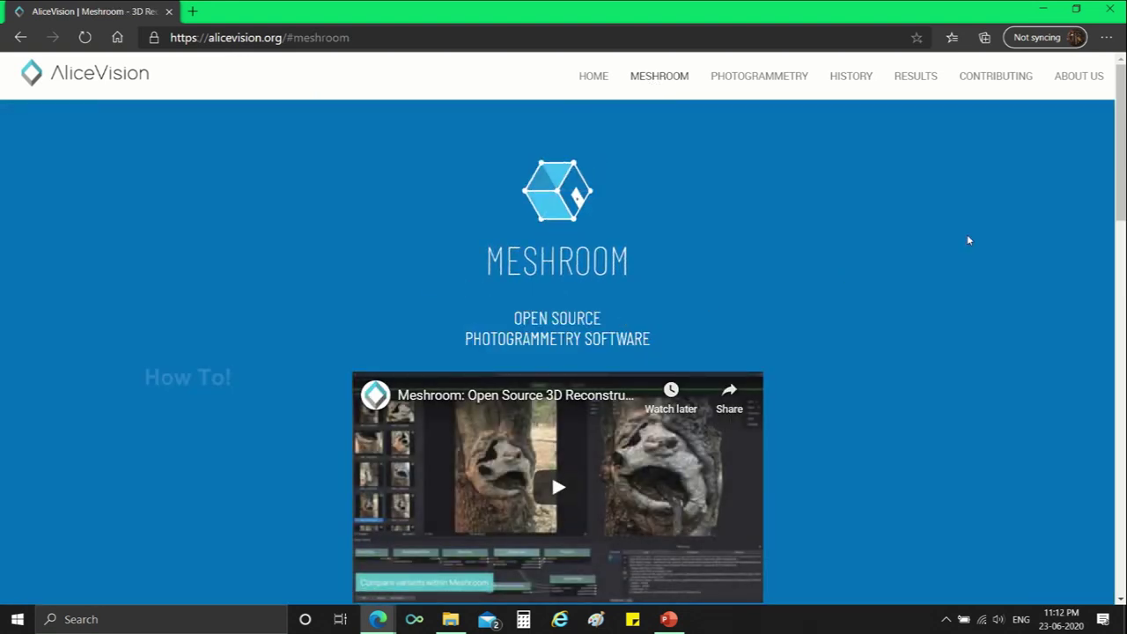
drag(1124, 196, 1102, 296)
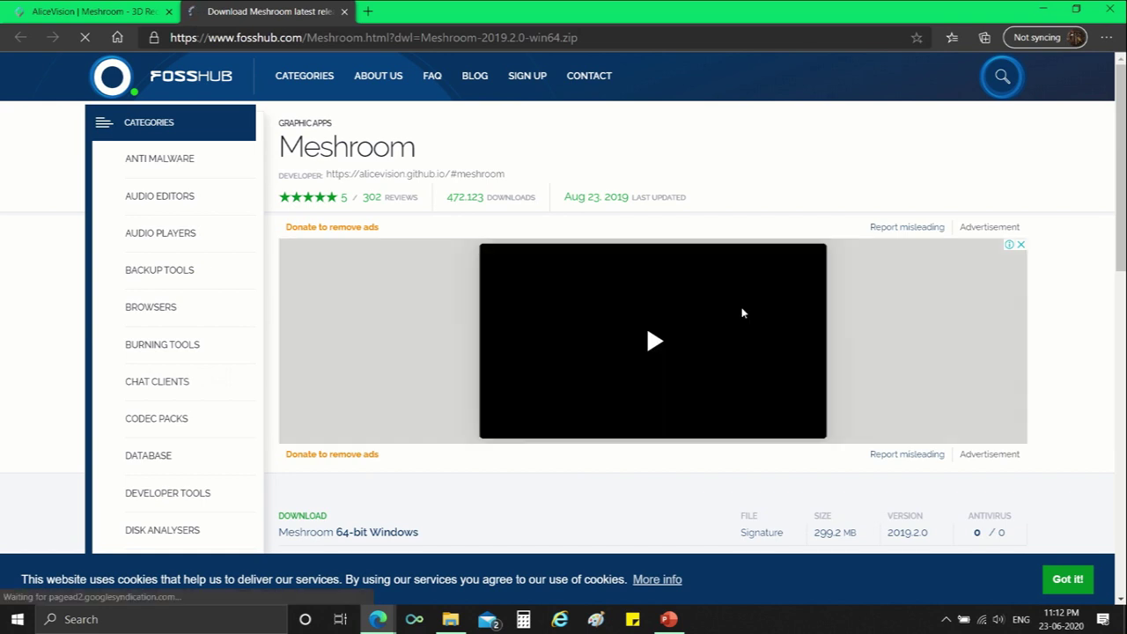
Download the Meshroom 64-bit Windows zip, accepting cookies and cancelling the duplicate download.
scroll(1124, 185, down, 1)
scroll(1124, 187, down, 3)
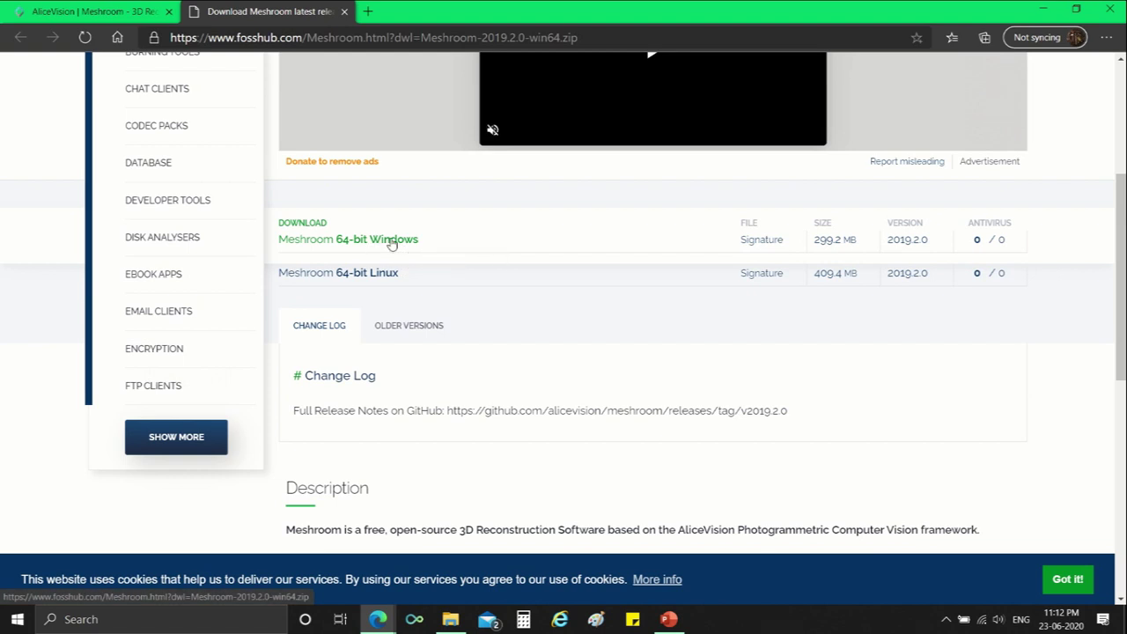
click(391, 245)
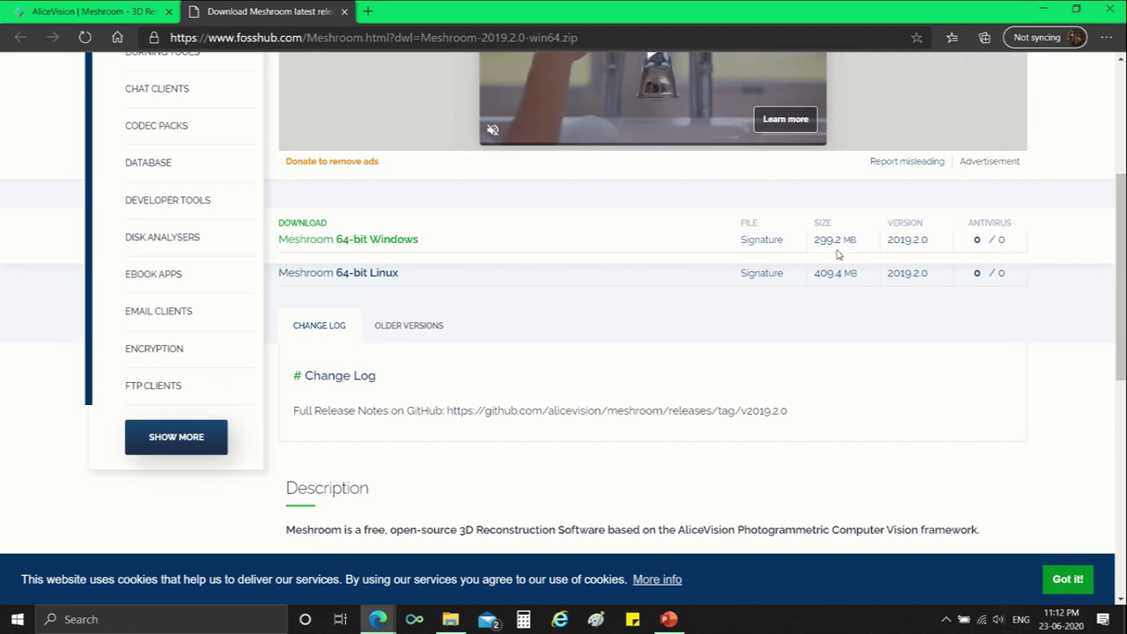
click(1068, 579)
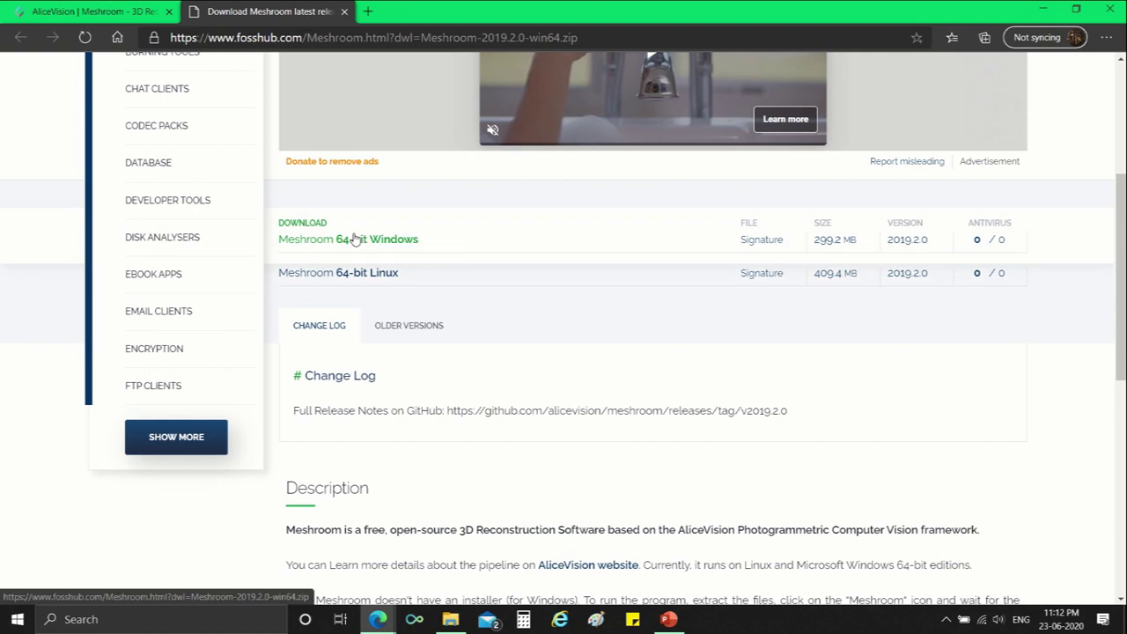
click(355, 240)
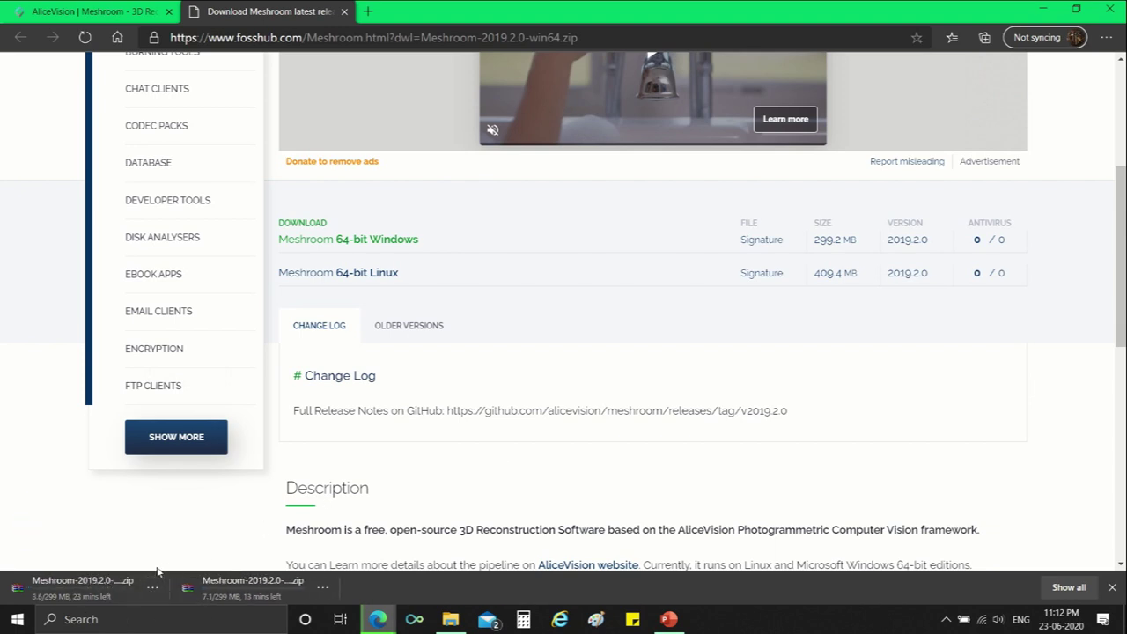
click(154, 593)
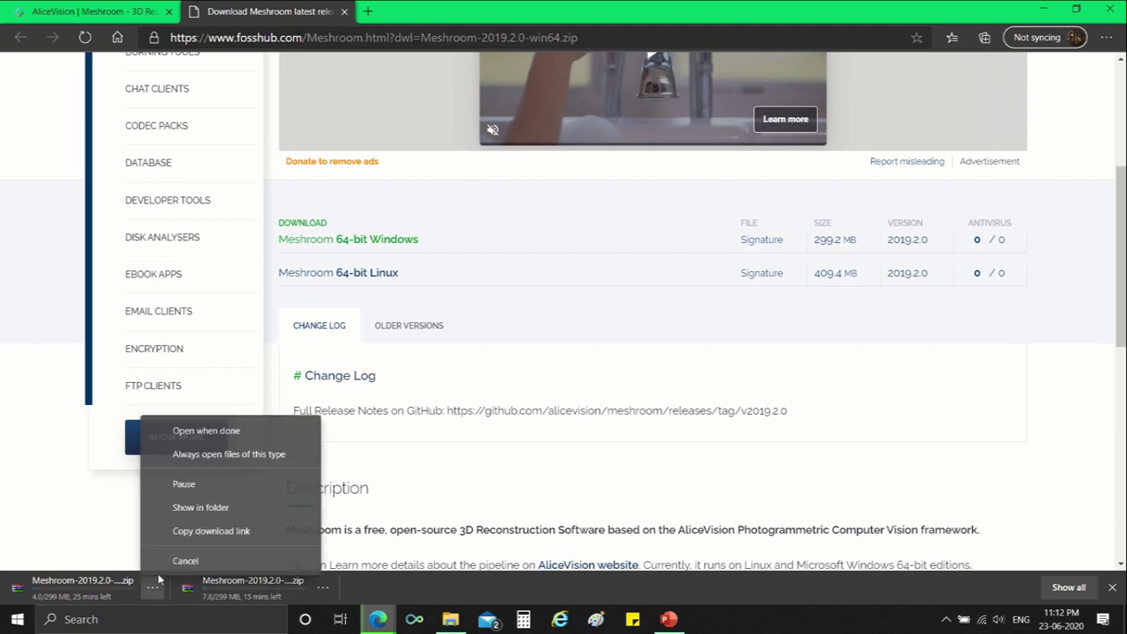
click(166, 566)
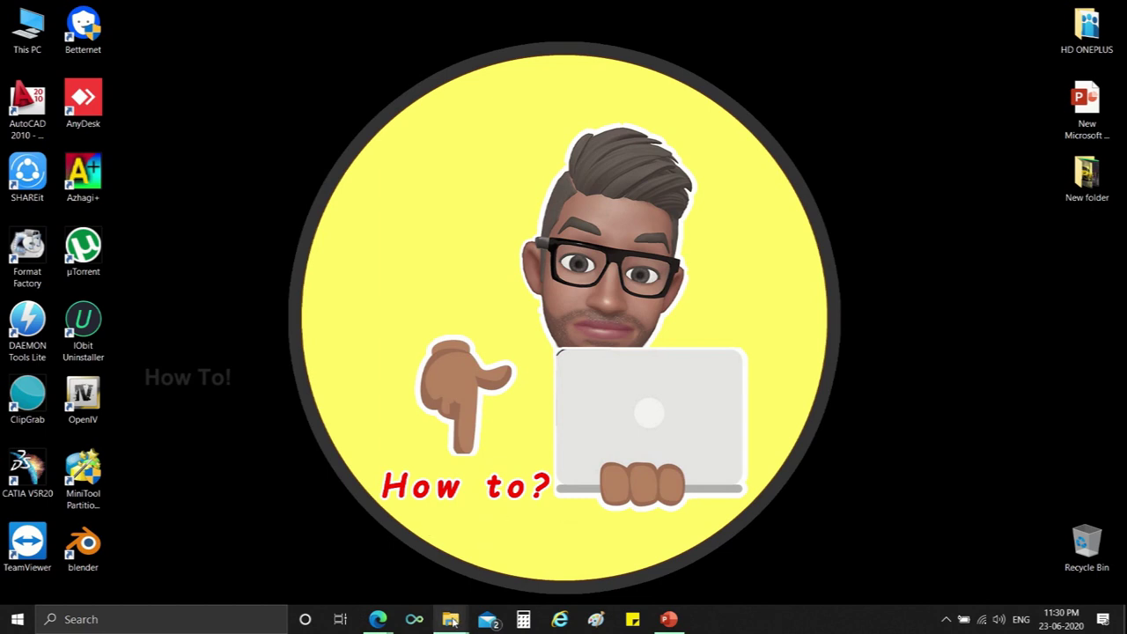
Bring up the Downloads\Compressed folder, select the Meshroom archive and refresh the folder.
mouse_move(450, 618)
click(499, 550)
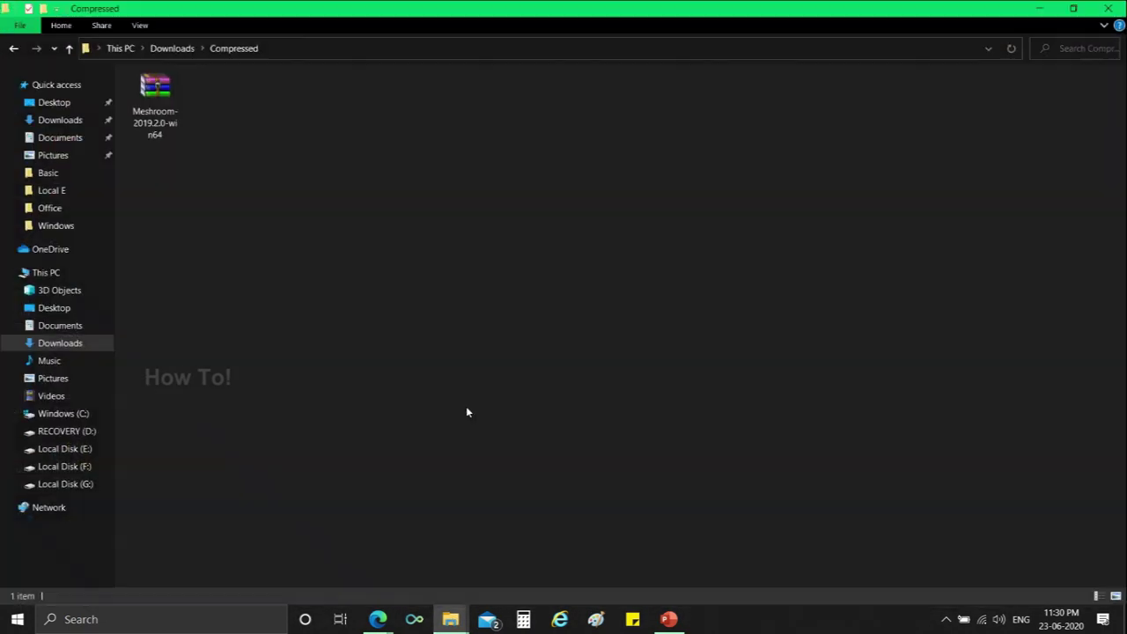
click(162, 132)
right_click(255, 194)
click(294, 256)
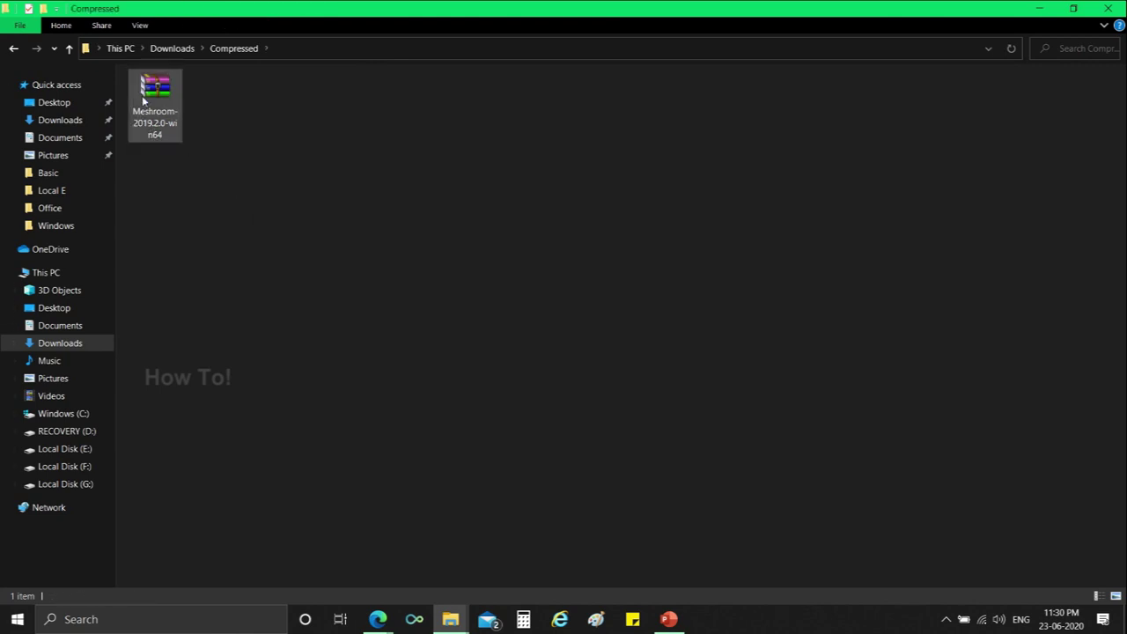
right_click(256, 186)
click(284, 246)
Extract Meshroom-2019.2.0-win64 with Extract Here and refresh to show the new folder.
right_click(169, 115)
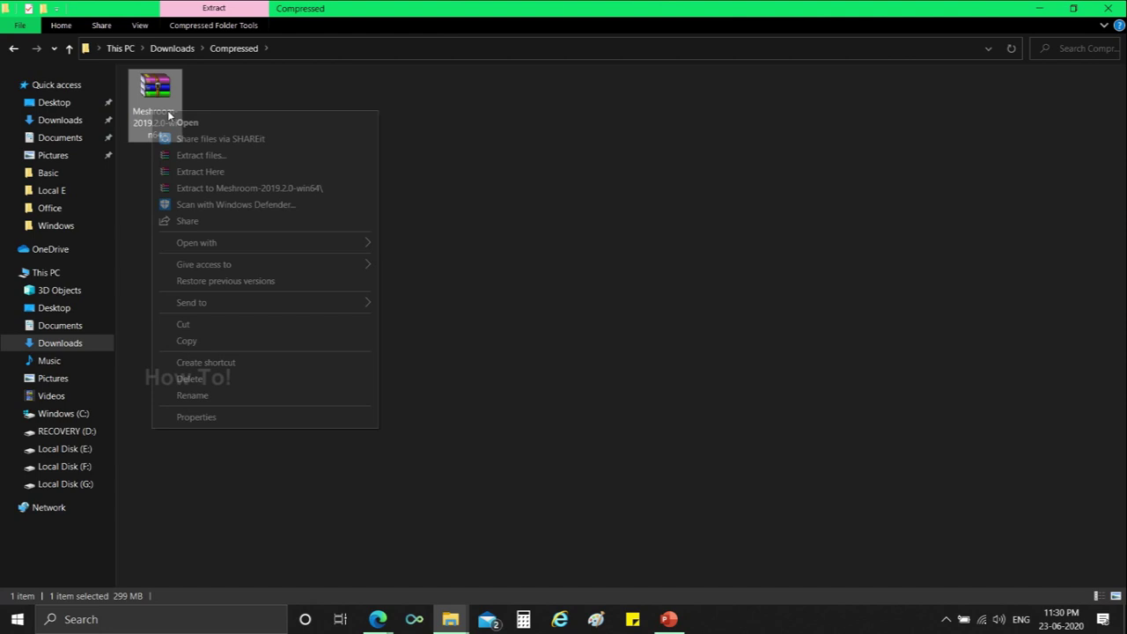
click(214, 172)
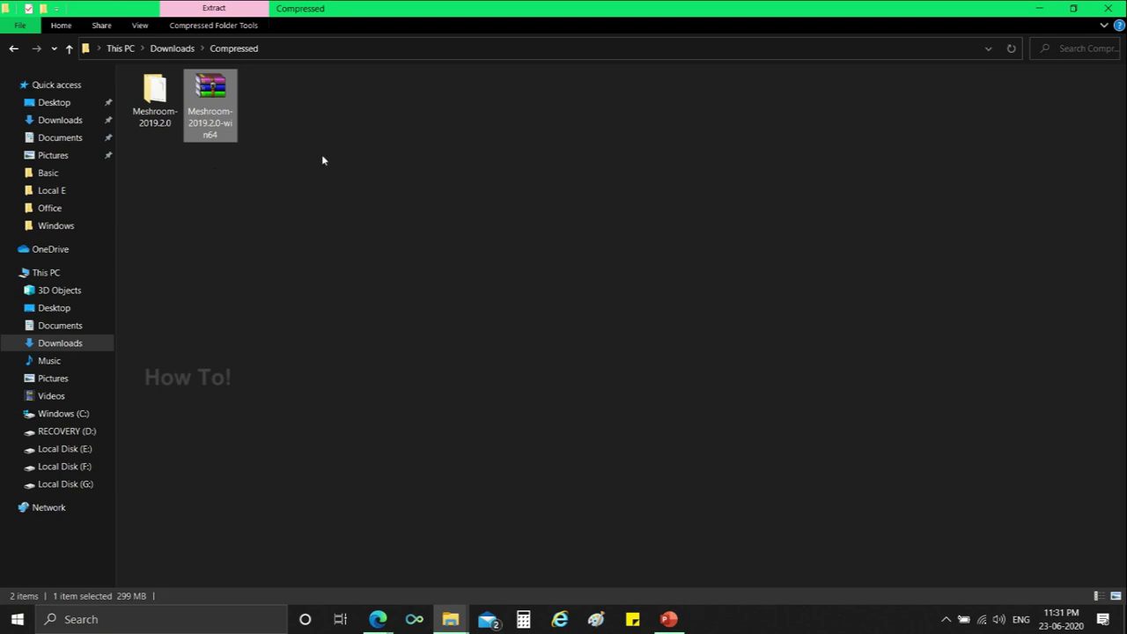
right_click(322, 156)
click(331, 215)
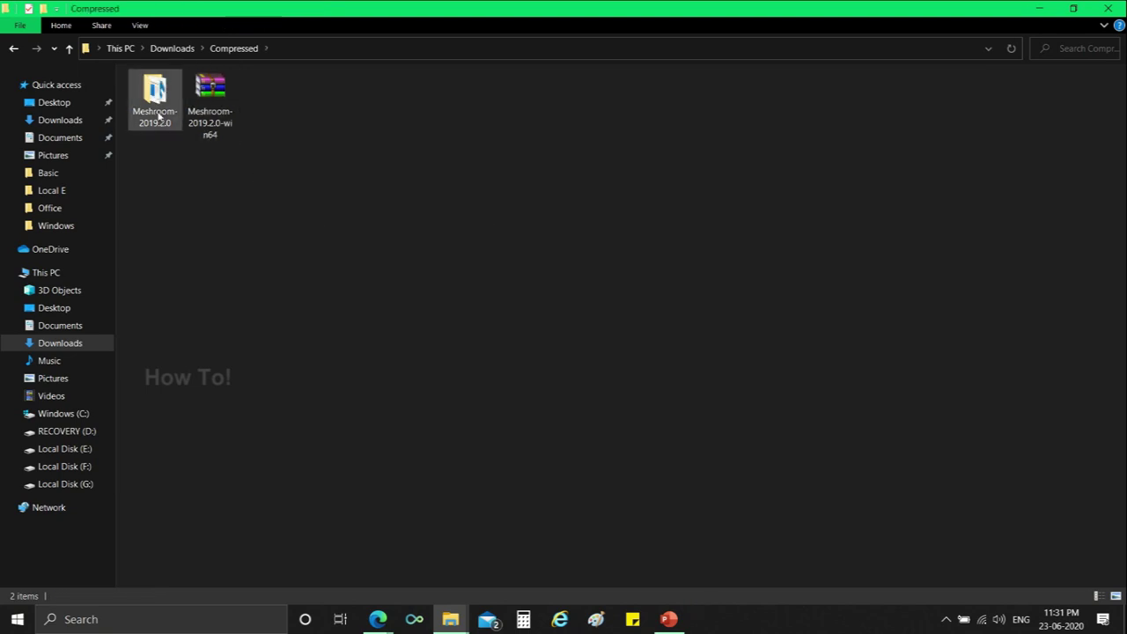
Run Meshroom.exe from the Meshroom-2019.2.0 folder and move its console window aside.
double_click(160, 117)
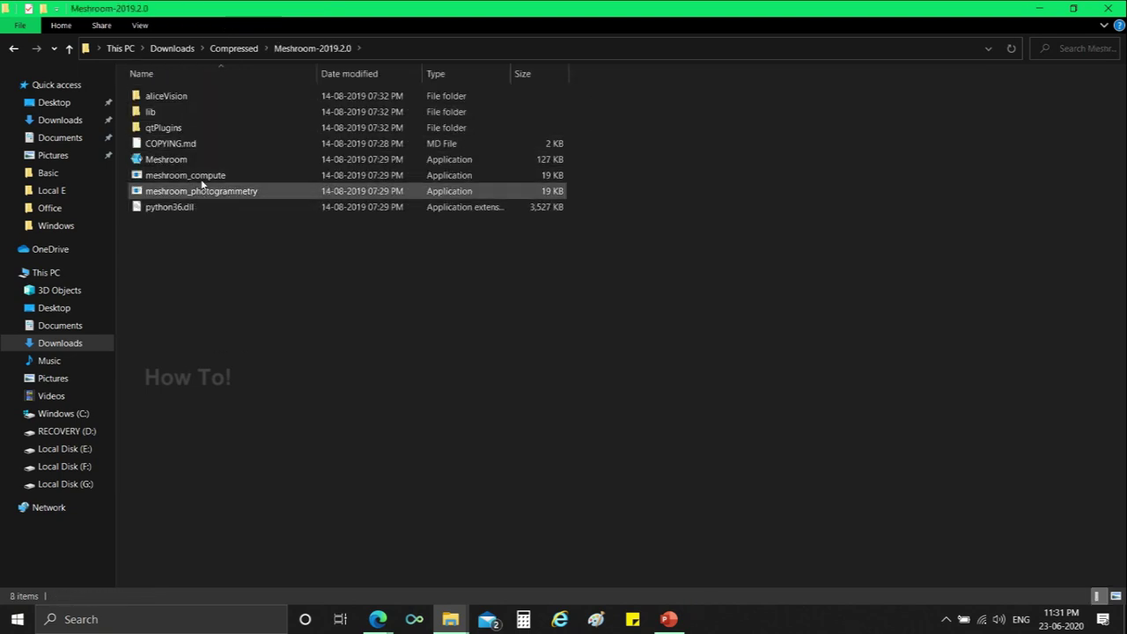
click(198, 158)
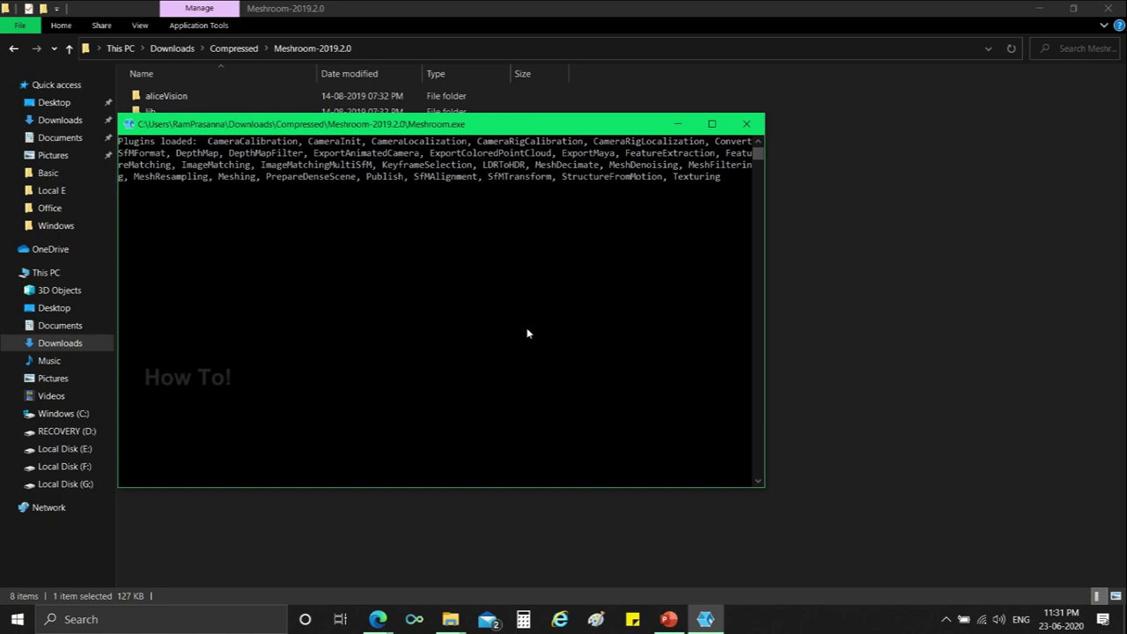
drag(454, 130, 669, 128)
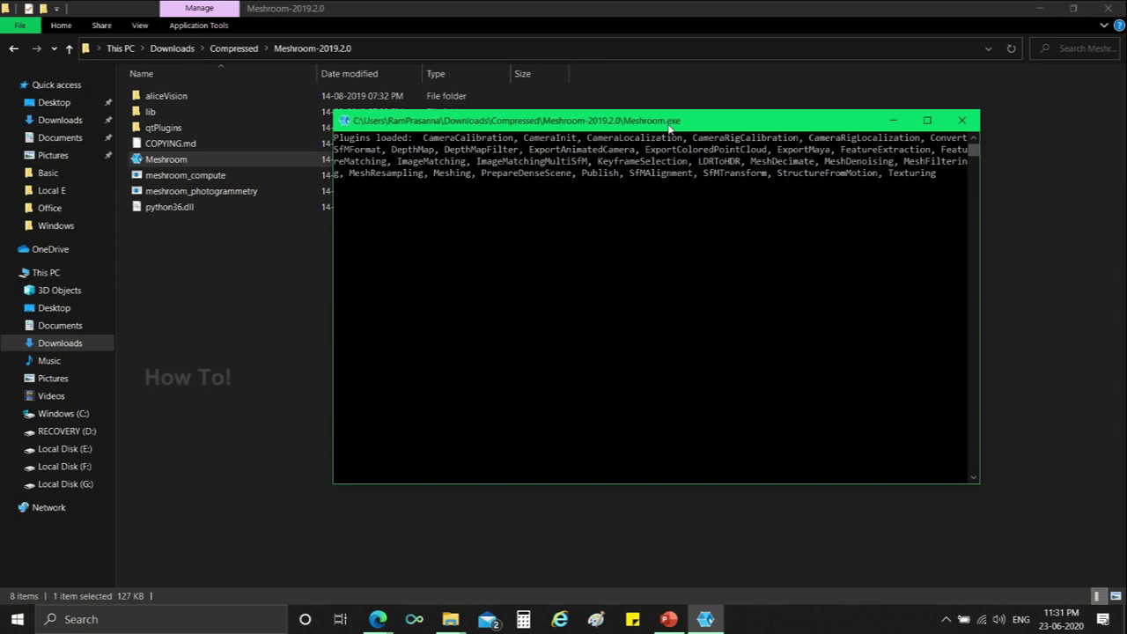
drag(670, 128, 727, 195)
Look inside the aliceVision folder, return, and bring a Meshroom window forward from the taskbar.
double_click(205, 97)
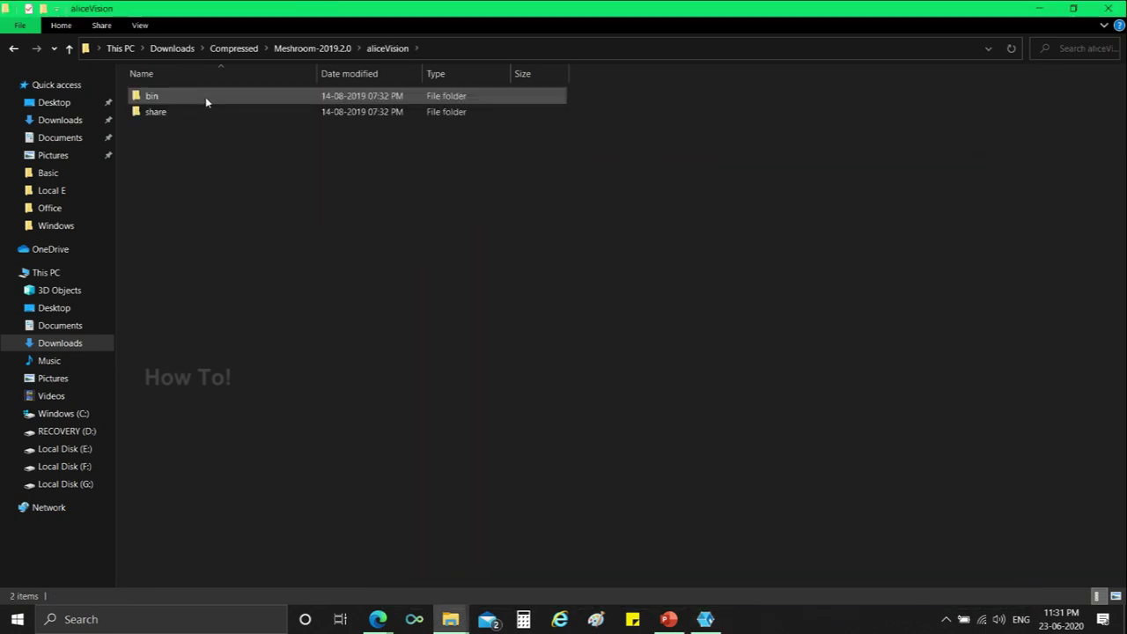
click(13, 49)
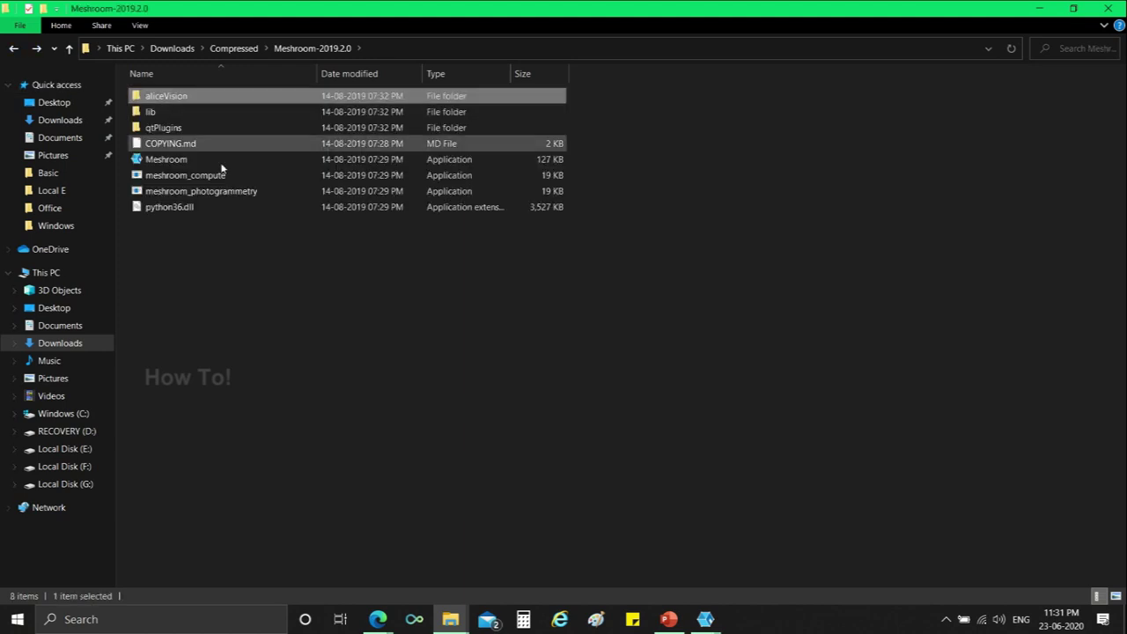
mouse_move(705, 619)
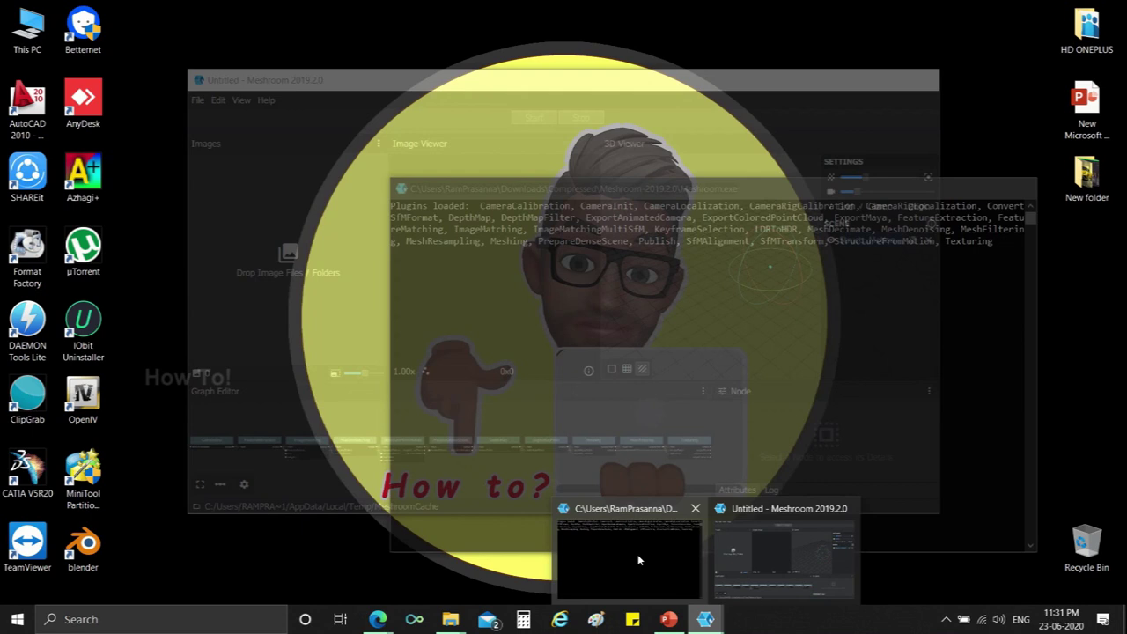
click(638, 554)
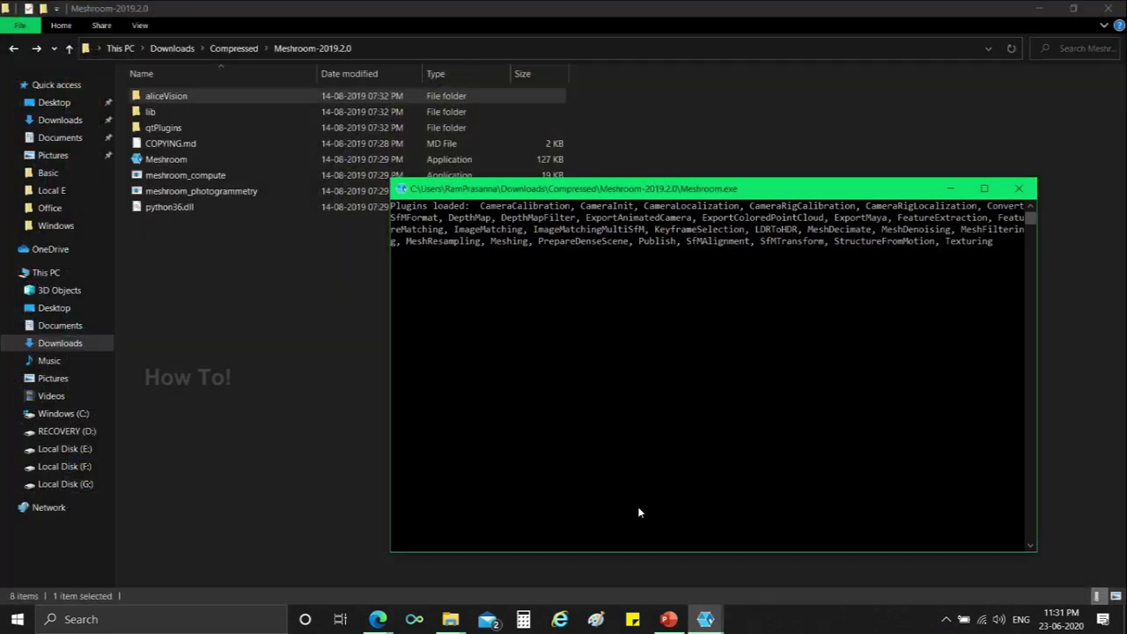
Bring the Untitled - Meshroom window forward from the taskbar and maximize it.
mouse_move(705, 619)
click(727, 541)
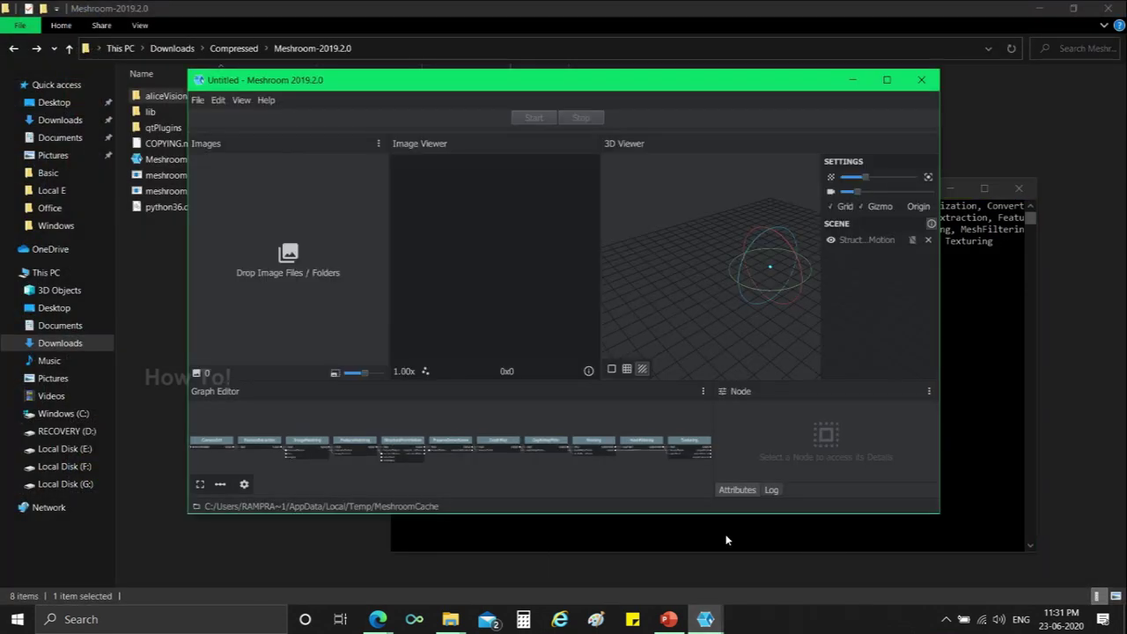
click(887, 79)
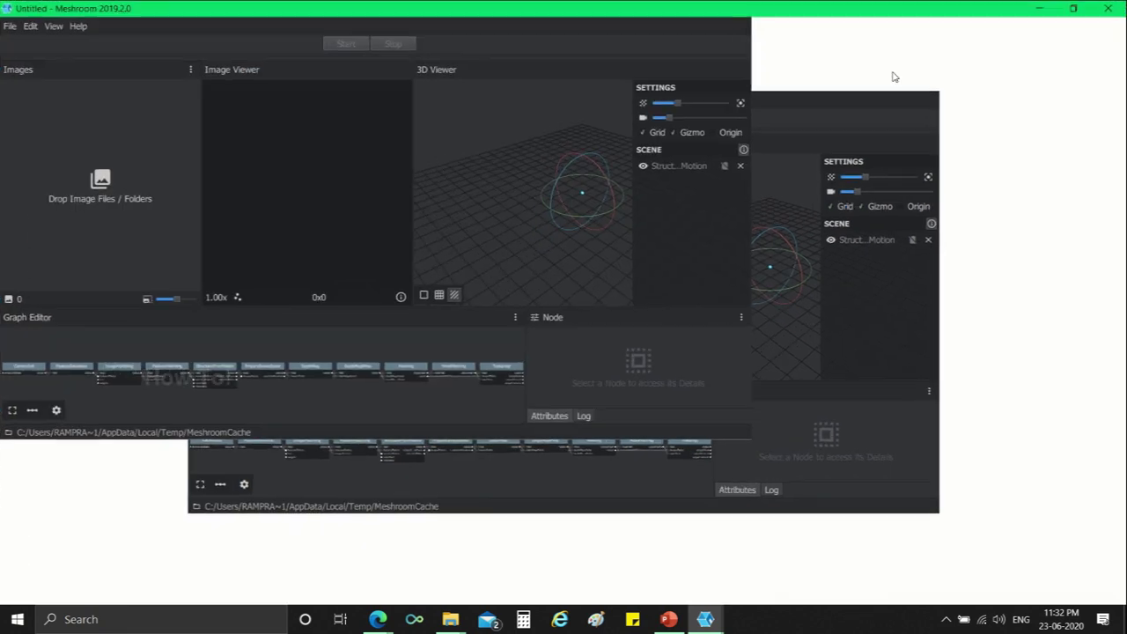